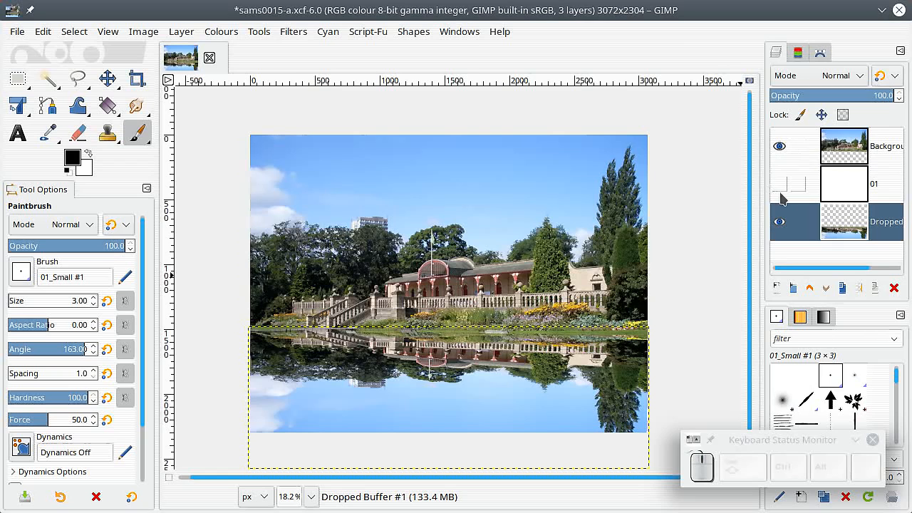
Step: Make the white layer 01 visible, select it and open the Solid Noise render filter for it
{"action": "left_click", "coordinate": [780, 185]}
{"action": "left_click", "coordinate": [840, 199]}
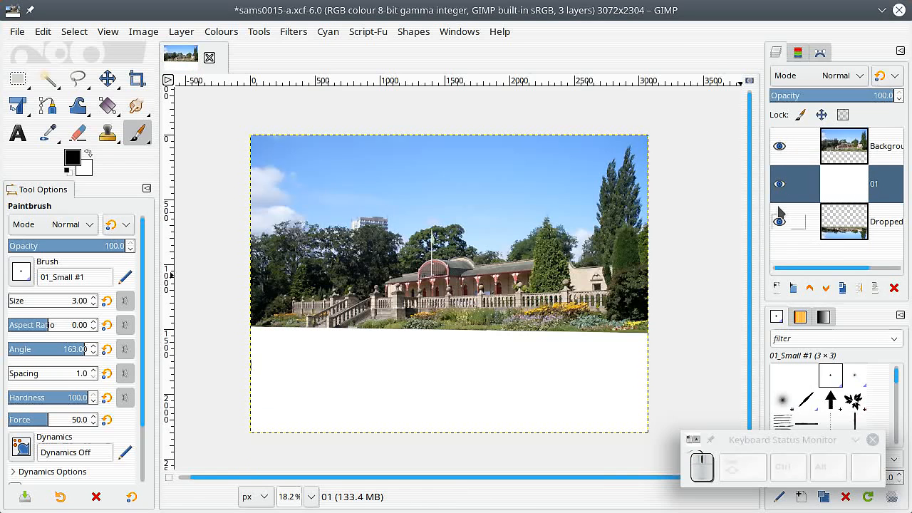
{"action": "left_click", "coordinate": [295, 33]}
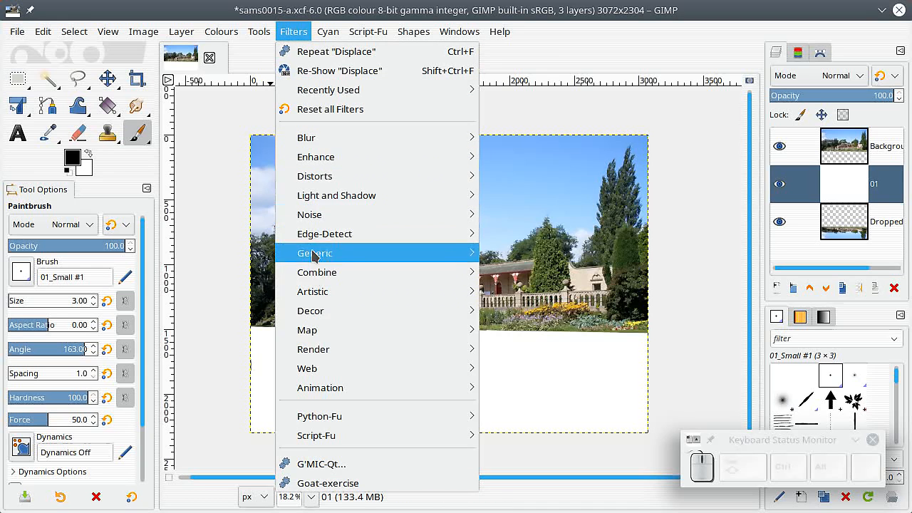
{"action": "mouse_move", "coordinate": [336, 351]}
{"action": "mouse_move", "coordinate": [513, 368]}
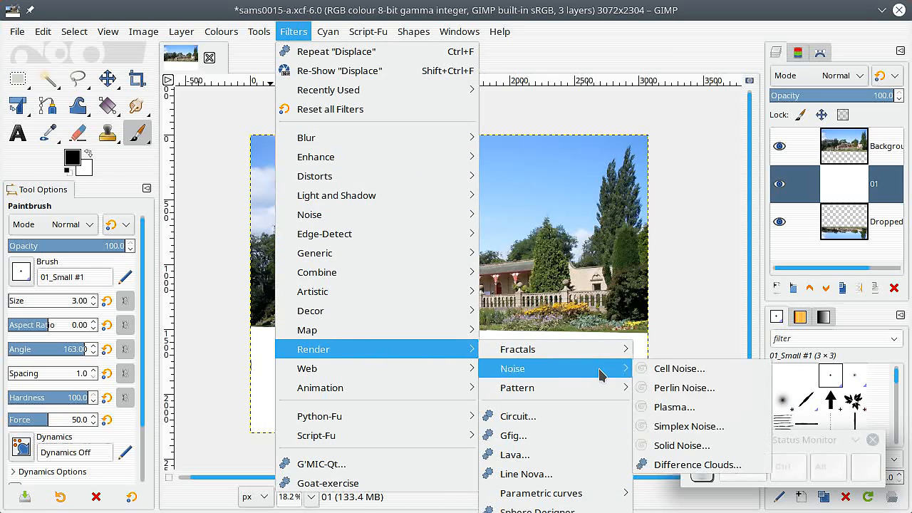
{"action": "left_click", "coordinate": [682, 445]}
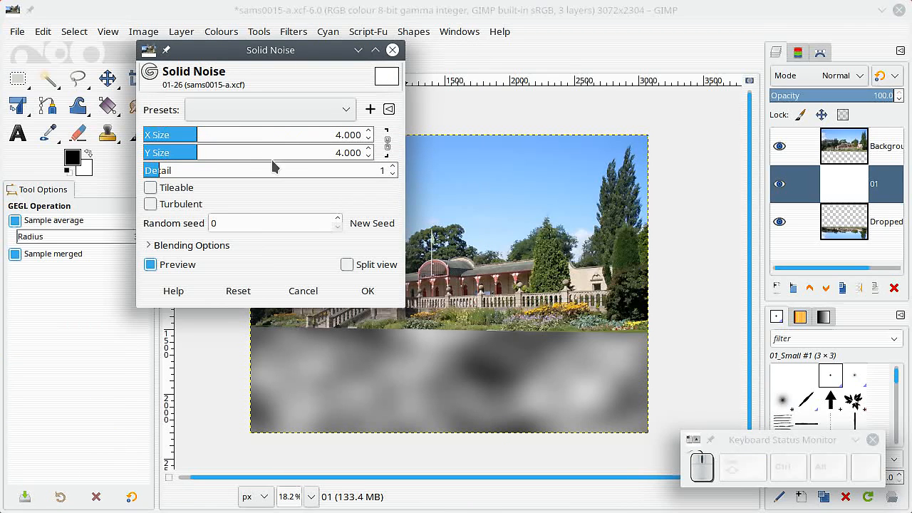
Step: Render the solid noise on layer 01 with Y Size 16.000 and X Size about 4.178
{"action": "left_click_drag", "start_coordinate": [316, 51], "coordinate": [279, 130]}
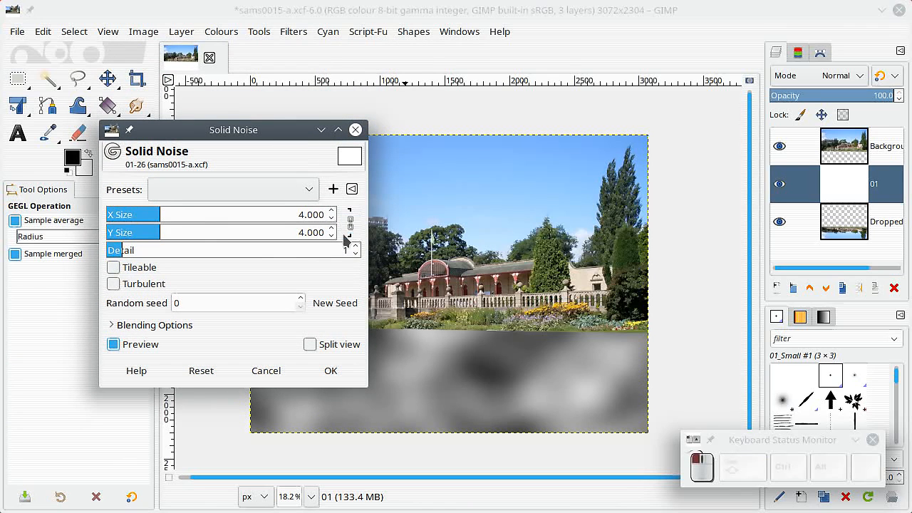
{"action": "left_click_drag", "start_coordinate": [164, 233], "coordinate": [319, 230]}
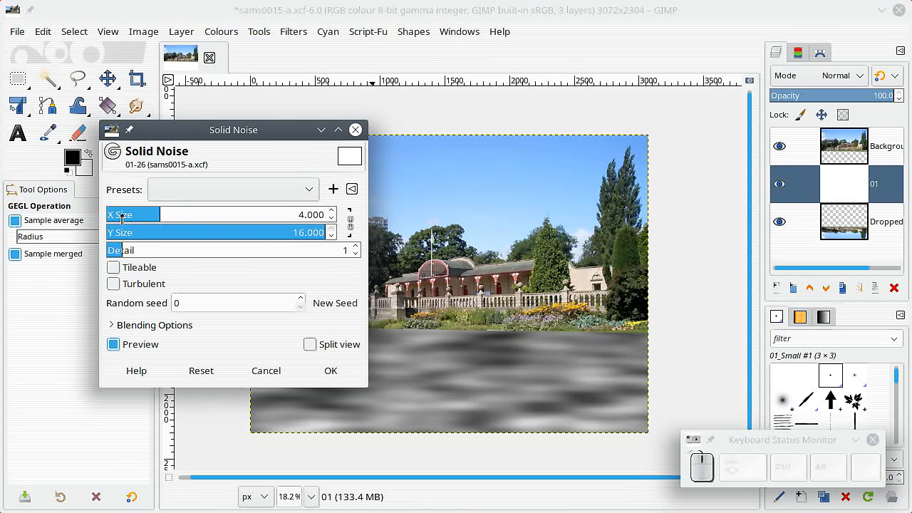
{"action": "left_click_drag", "start_coordinate": [155, 216], "coordinate": [132, 217]}
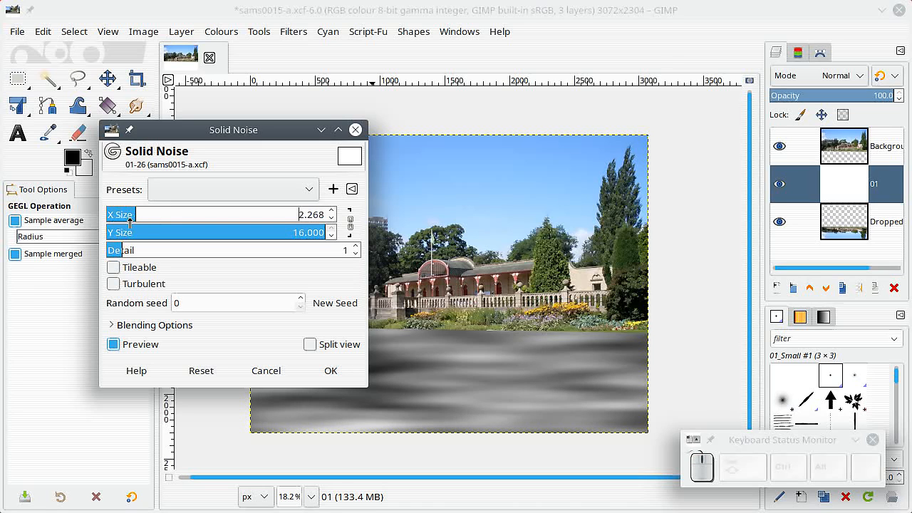
{"action": "left_click_drag", "start_coordinate": [135, 216], "coordinate": [161, 215]}
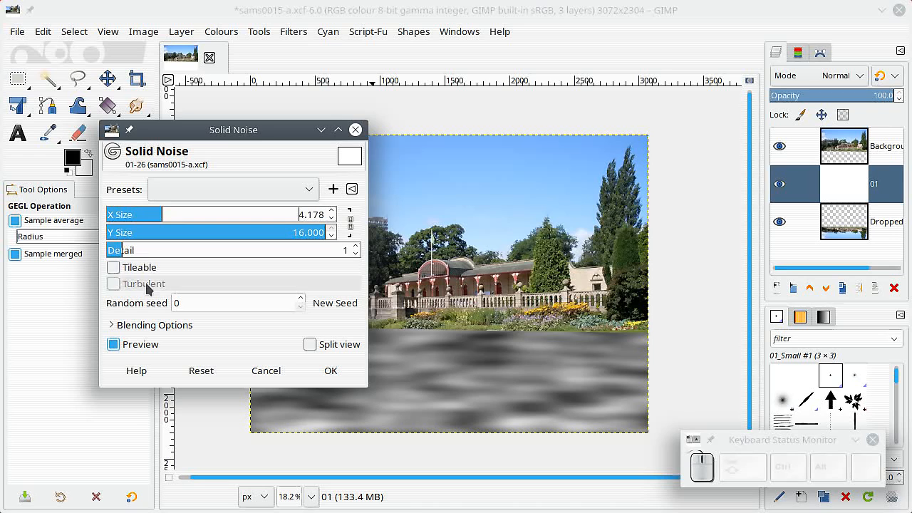
{"action": "left_click", "coordinate": [329, 371]}
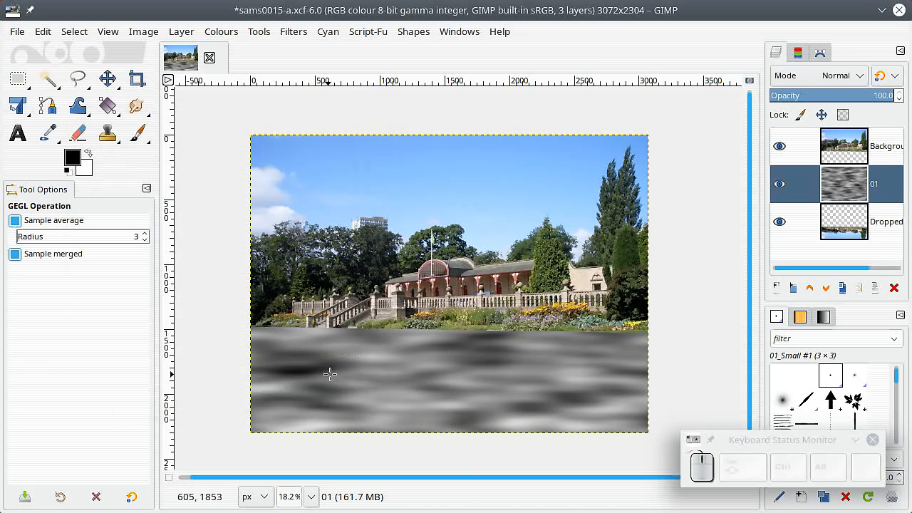
Step: Hide the two photo layers and squash layer 01 vertically with Unified Transform, lowering its upper edge to about 1320 px
{"action": "left_click", "coordinate": [779, 224]}
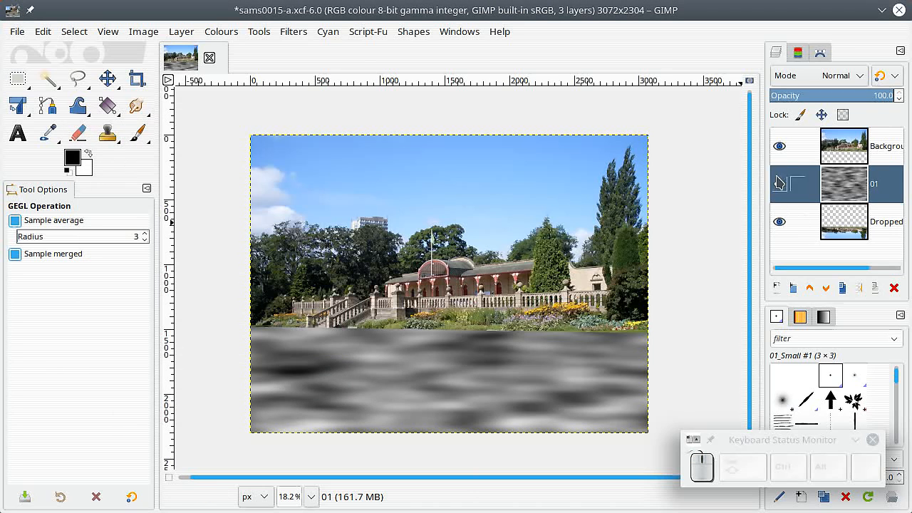
{"action": "left_click", "coordinate": [779, 146]}
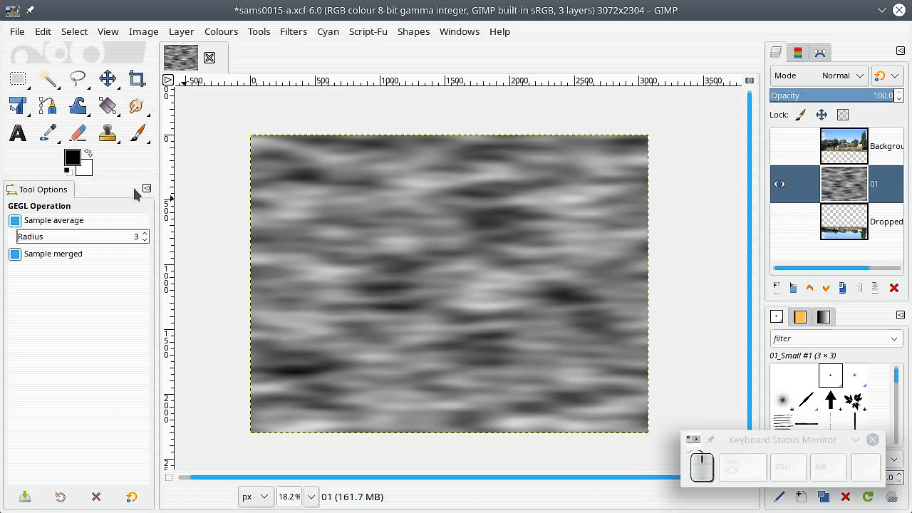
{"action": "mouse_move", "coordinate": [21, 107]}
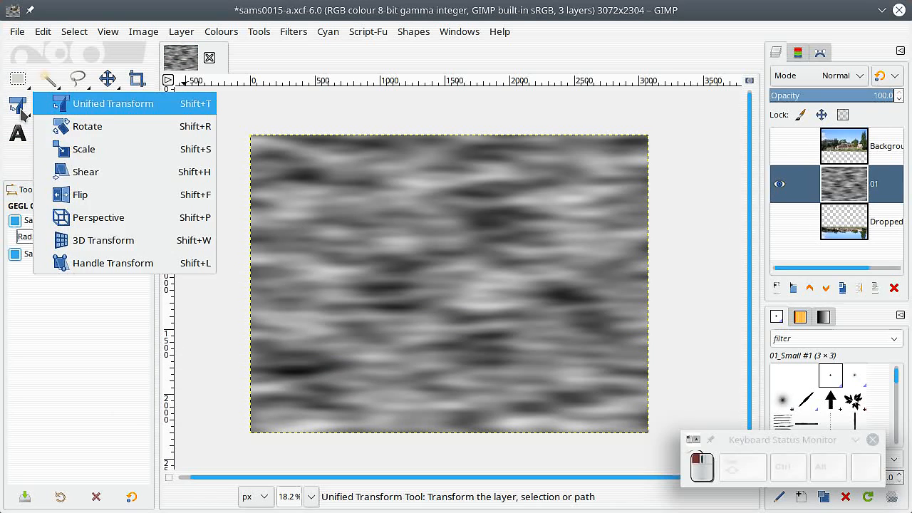
{"action": "left_click", "coordinate": [109, 106]}
{"action": "left_click", "coordinate": [378, 156]}
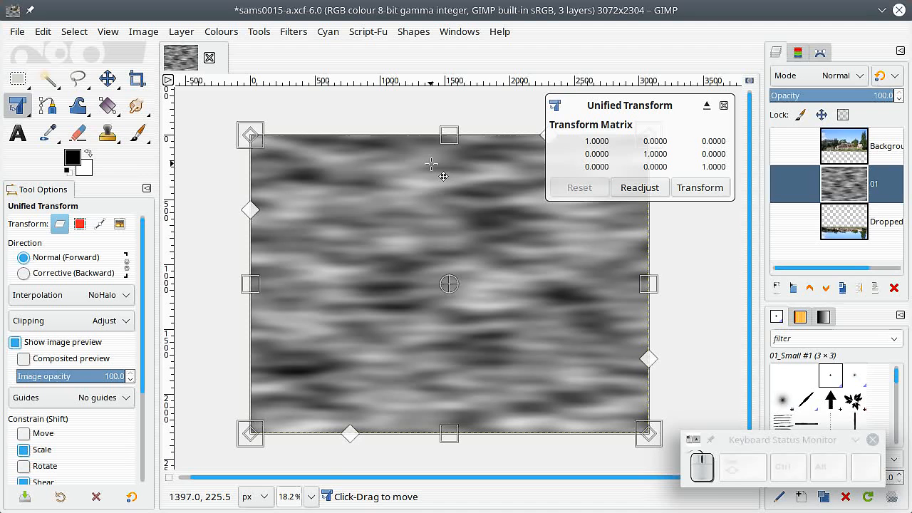
{"action": "key", "text": "shift"}
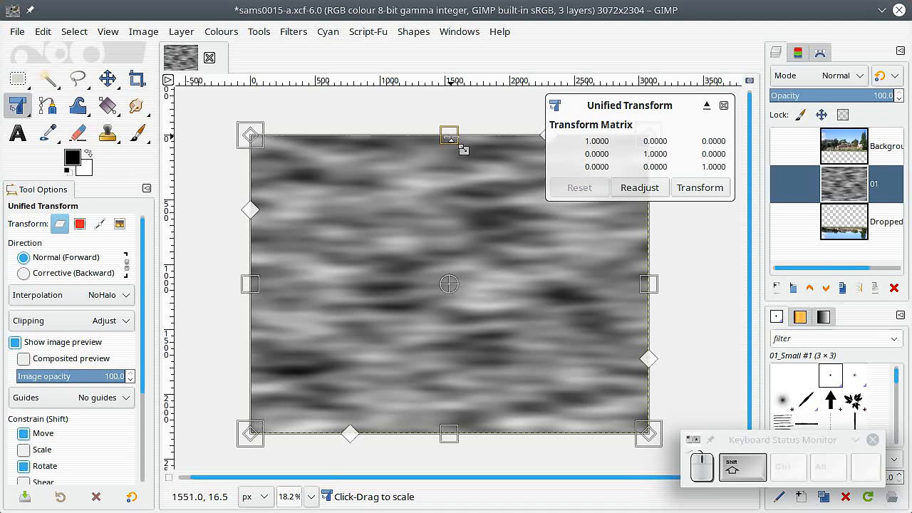
{"action": "left_click_drag", "start_coordinate": [449, 137], "coordinate": [450, 308]}
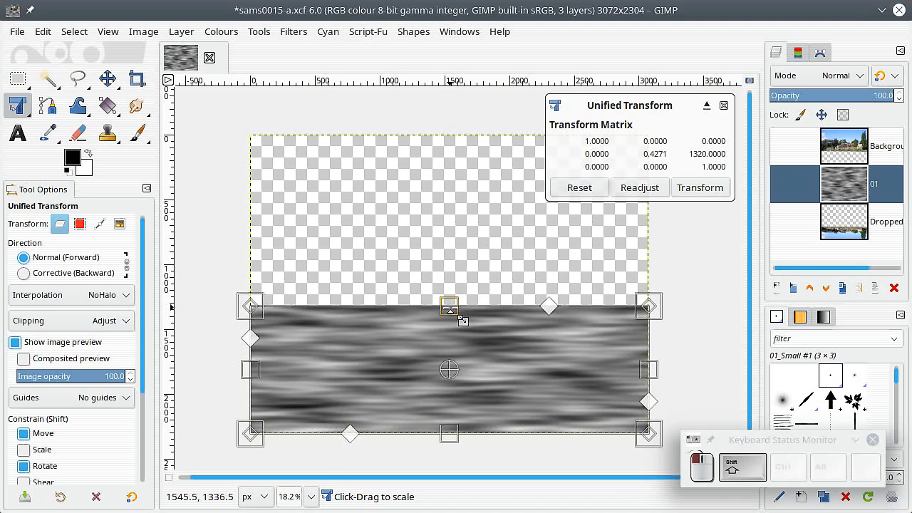
{"action": "left_click", "coordinate": [662, 191]}
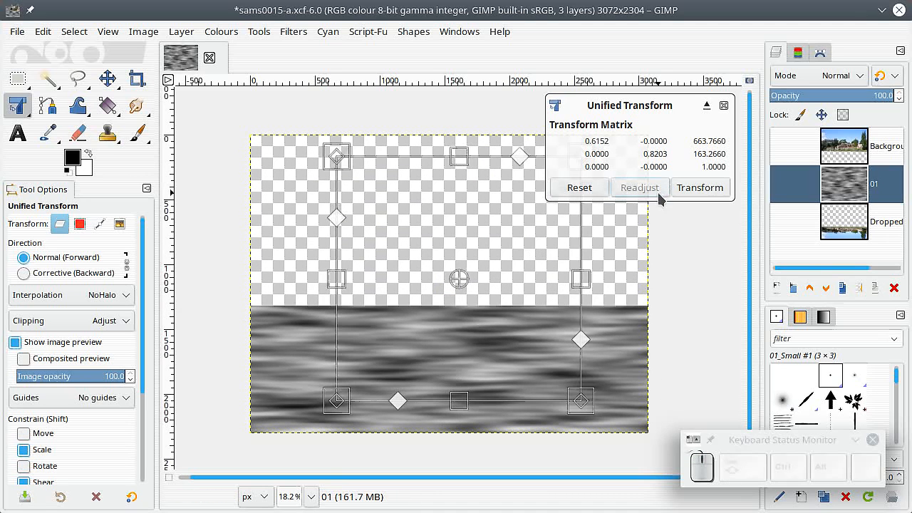
{"action": "left_click", "coordinate": [691, 188]}
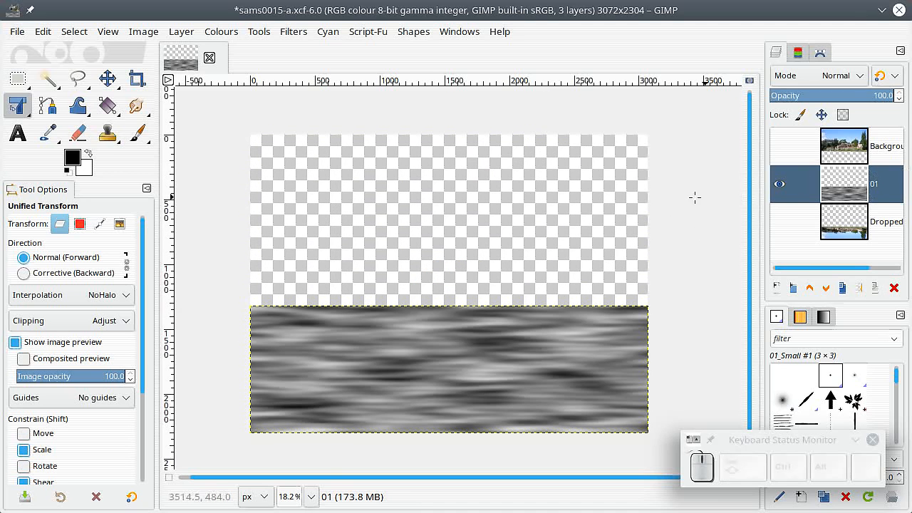
Step: Show the flipped reflection layer and expand layer 01's boundary to the image size
{"action": "left_click", "coordinate": [779, 223]}
{"action": "left_click", "coordinate": [779, 184]}
{"action": "left_click", "coordinate": [779, 183]}
{"action": "left_click", "coordinate": [181, 32]}
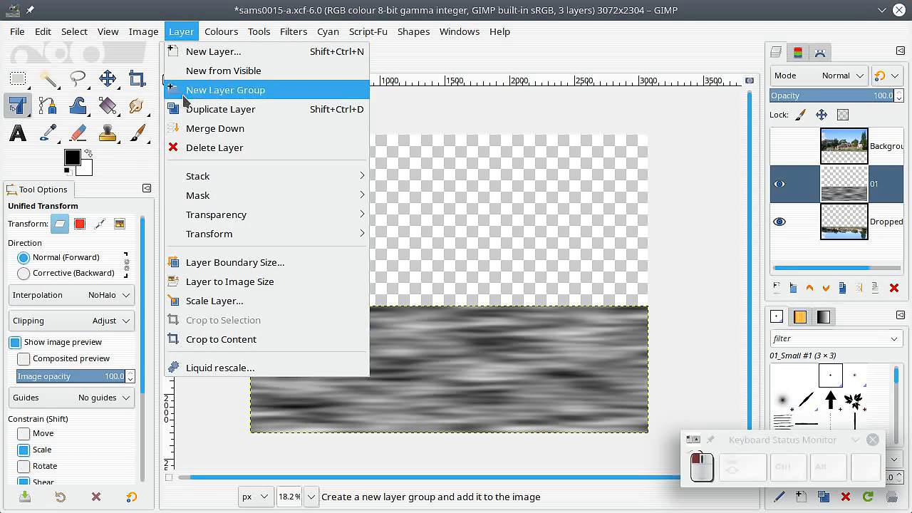
{"action": "left_click", "coordinate": [222, 284]}
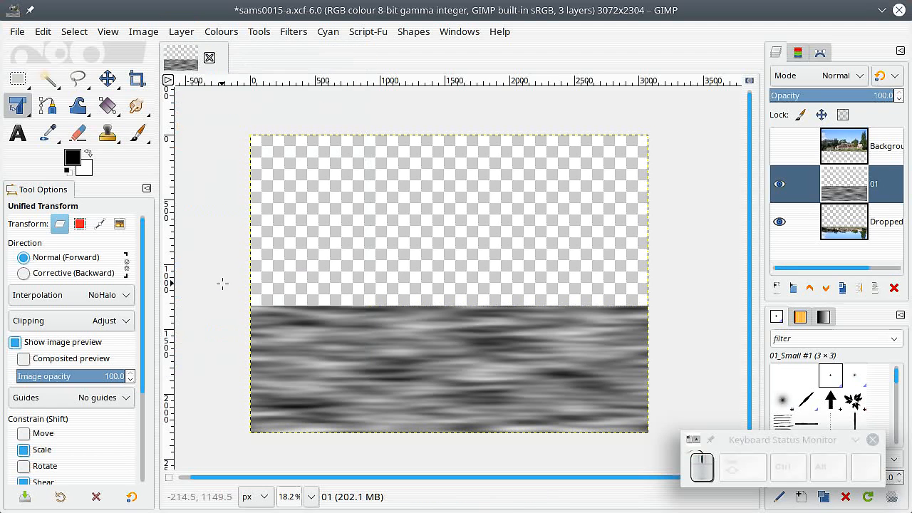
Step: Hide layer 01 and resize the flipped reflection layer's boundary to the image size
{"action": "left_click", "coordinate": [845, 228]}
{"action": "left_click", "coordinate": [779, 184]}
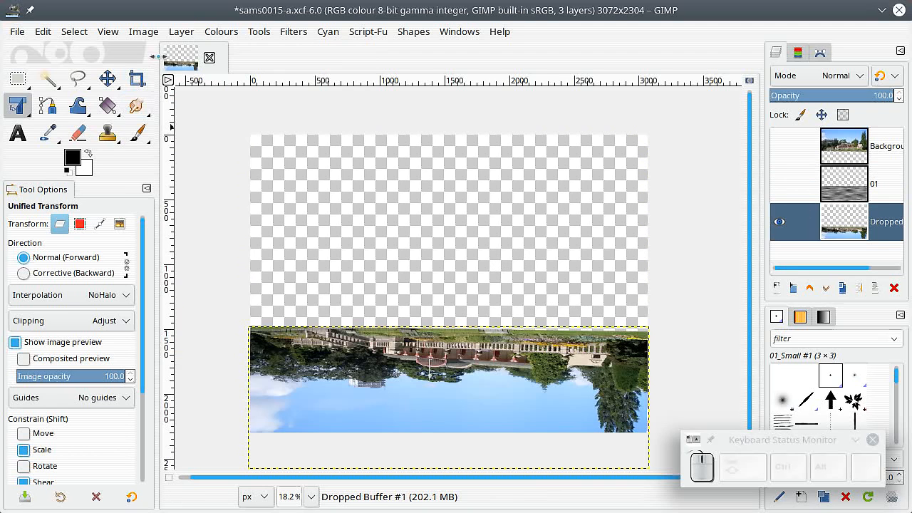
{"action": "left_click", "coordinate": [180, 32]}
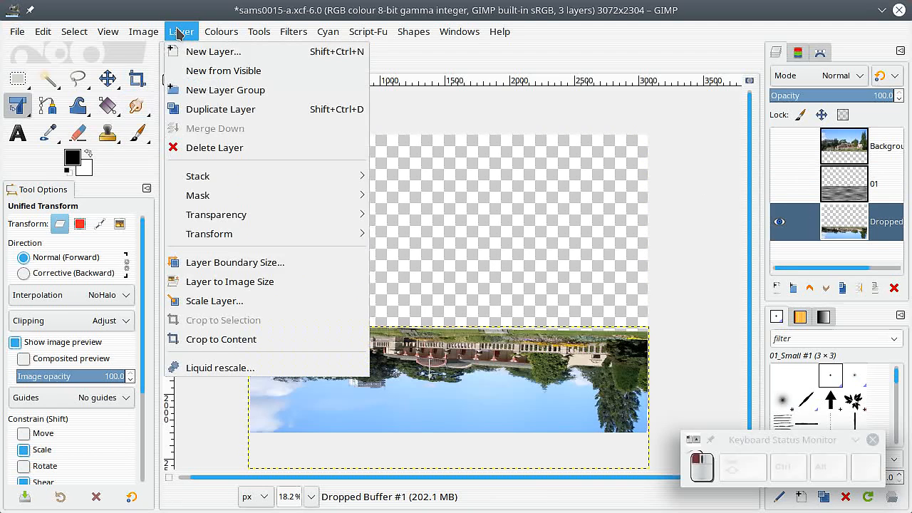
{"action": "left_click", "coordinate": [226, 284]}
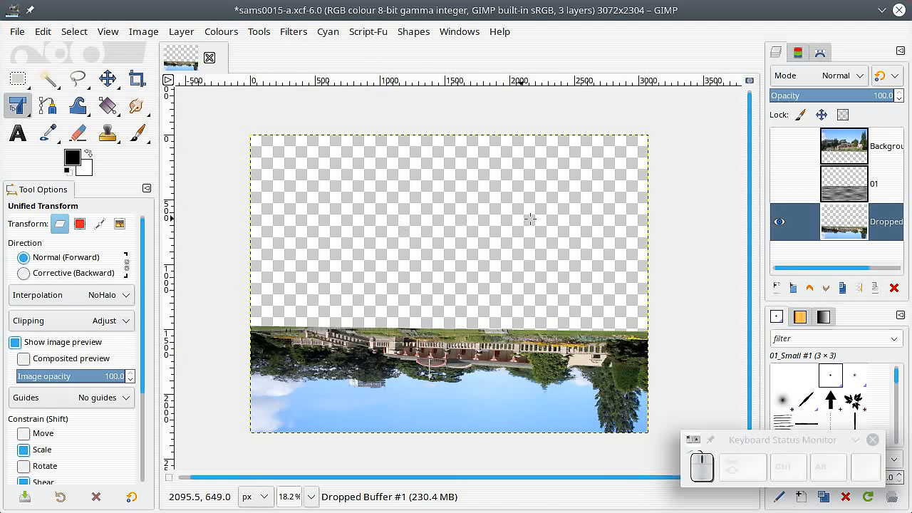
Step: Open the Displace map filter on the reflection layer and choose layer 01 as its Aux Input
{"action": "left_click", "coordinate": [832, 222]}
{"action": "left_click", "coordinate": [293, 34]}
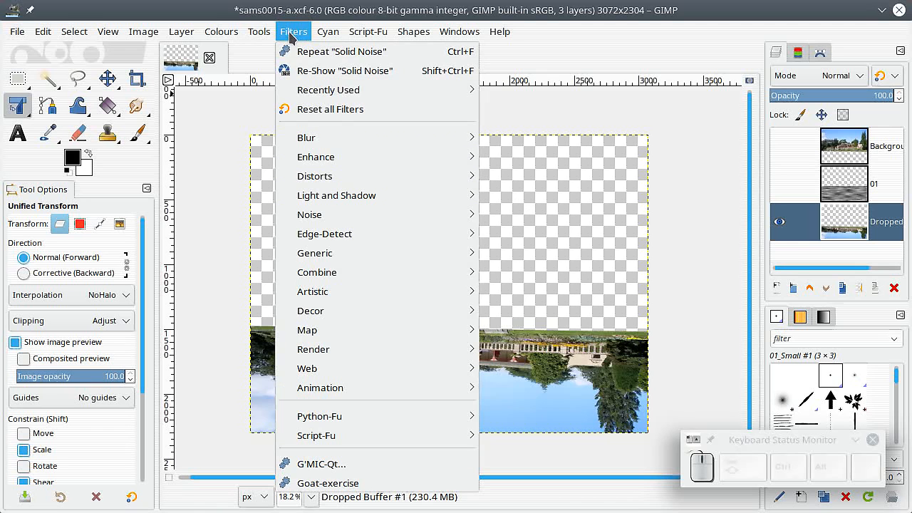
{"action": "mouse_move", "coordinate": [339, 328]}
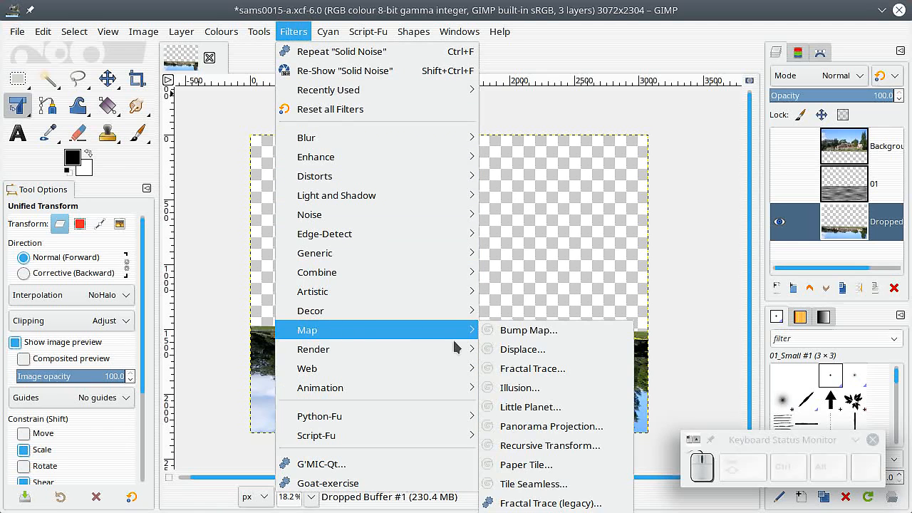
{"action": "left_click", "coordinate": [502, 348]}
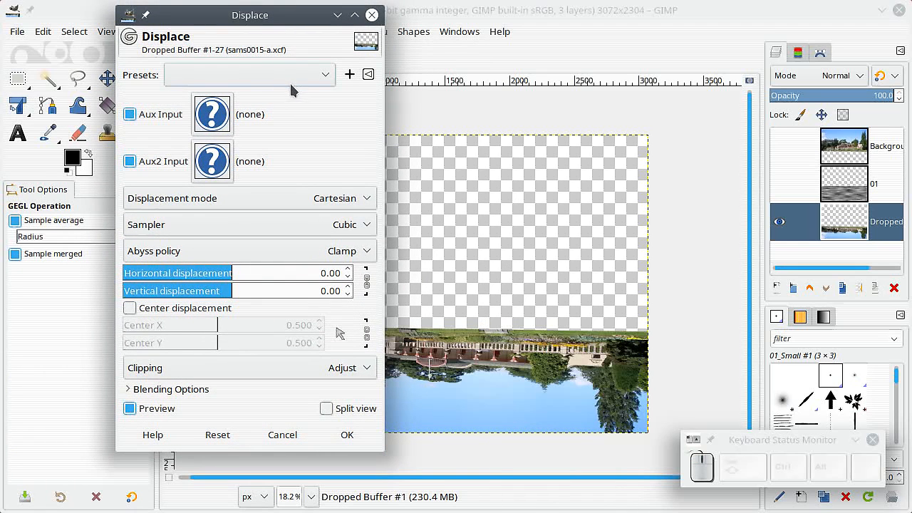
{"action": "left_click", "coordinate": [213, 119]}
{"action": "left_click", "coordinate": [388, 221]}
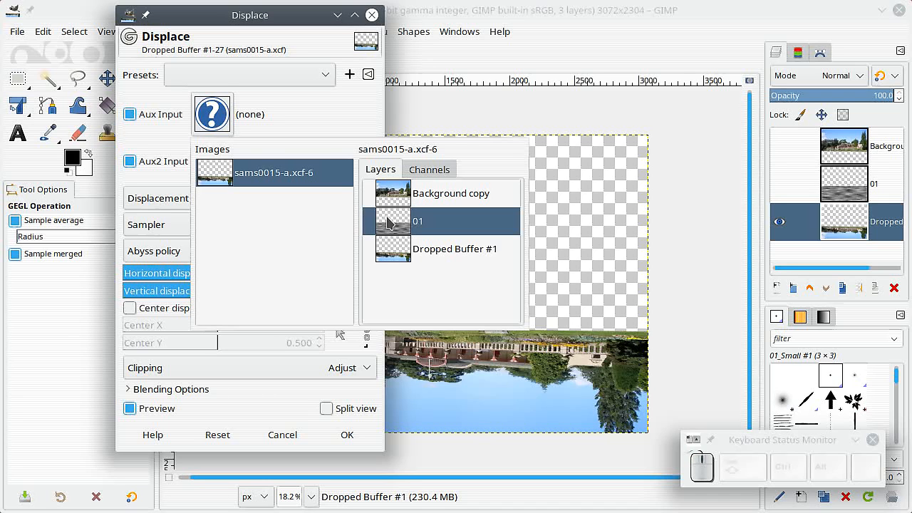
{"action": "double_click", "coordinate": [388, 221]}
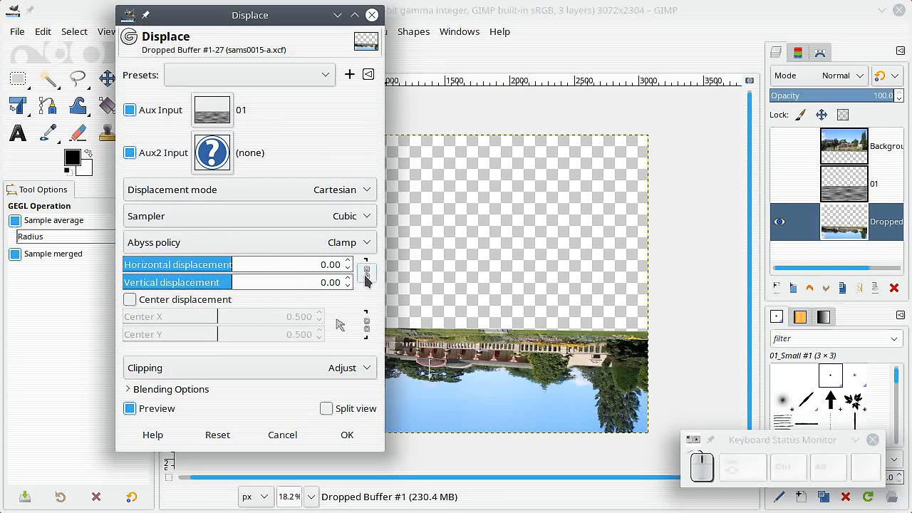
Step: Set the horizontal displacement to about 84.42, compare the preview with the original and apply the Displace filter
{"action": "left_click_drag", "start_coordinate": [228, 265], "coordinate": [276, 270]}
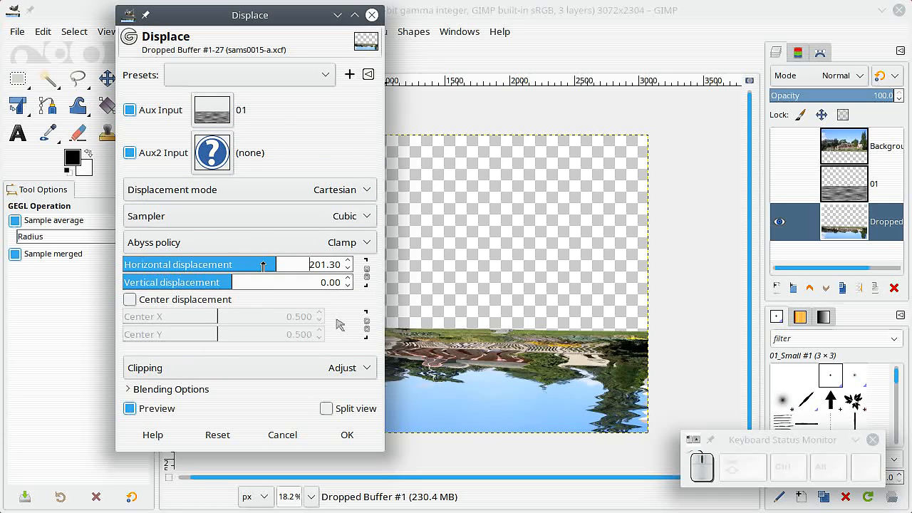
{"action": "left_click_drag", "start_coordinate": [263, 265], "coordinate": [251, 266]}
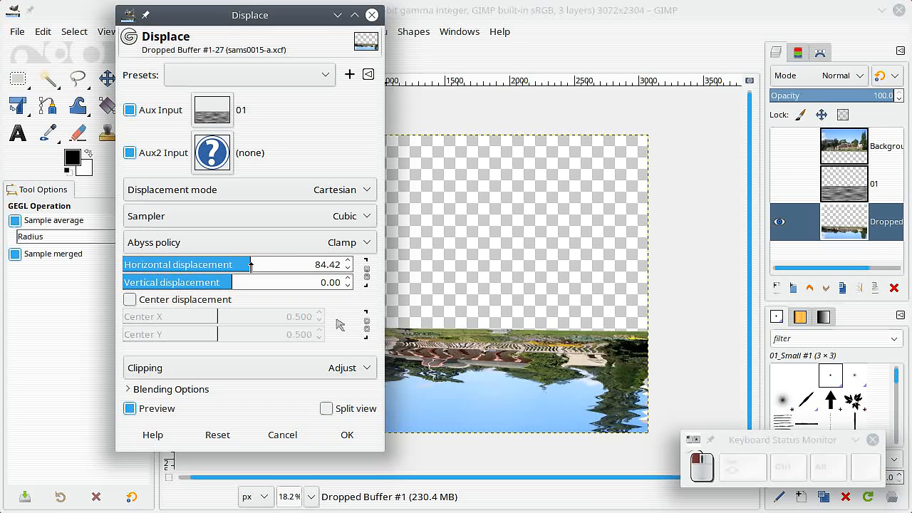
{"action": "left_click", "coordinate": [130, 409]}
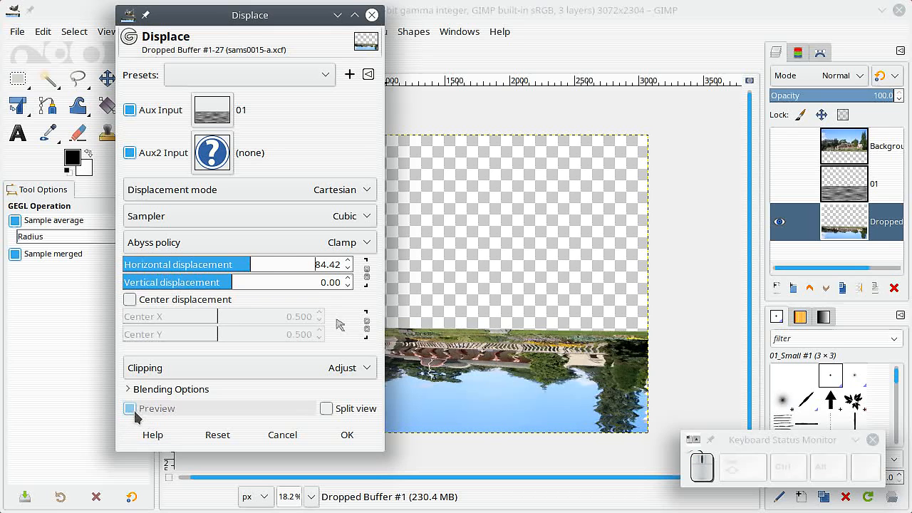
{"action": "left_click", "coordinate": [130, 409]}
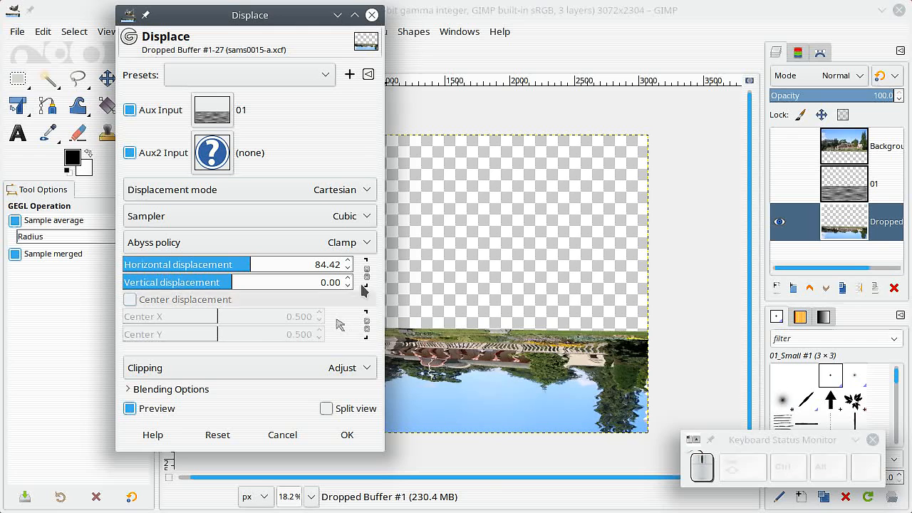
{"action": "left_click_drag", "start_coordinate": [294, 15], "coordinate": [216, 41]}
{"action": "left_click", "coordinate": [267, 462]}
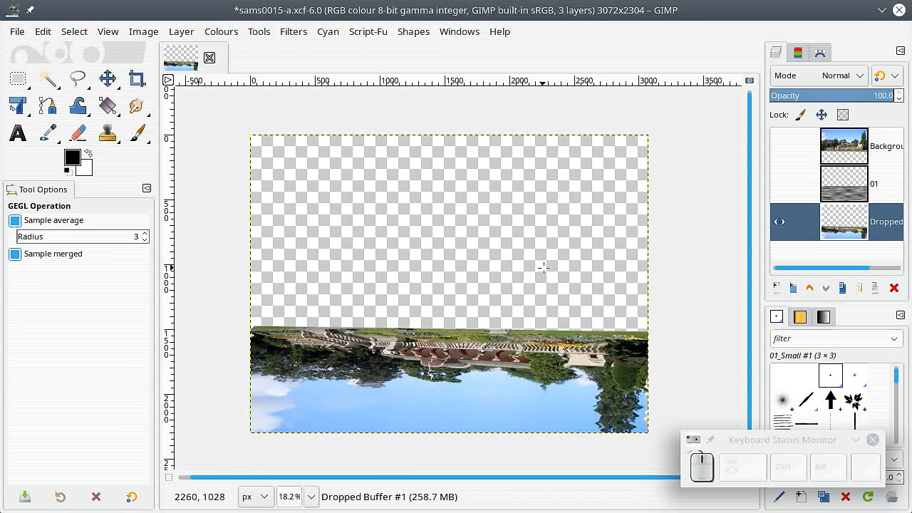
Step: Show the building photo layer and layer 01, and set layer 01's blend mode to Multiply
{"action": "left_click", "coordinate": [779, 148]}
{"action": "left_click", "coordinate": [779, 184]}
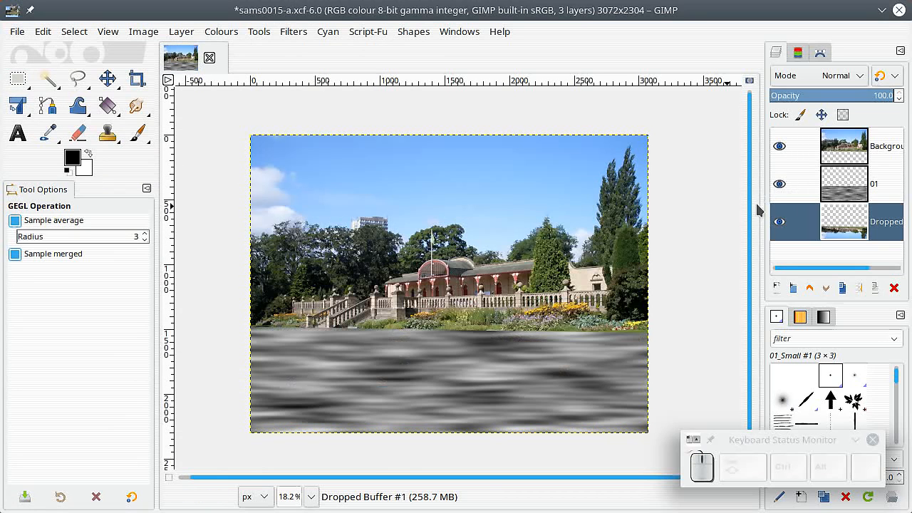
{"action": "left_click", "coordinate": [829, 189]}
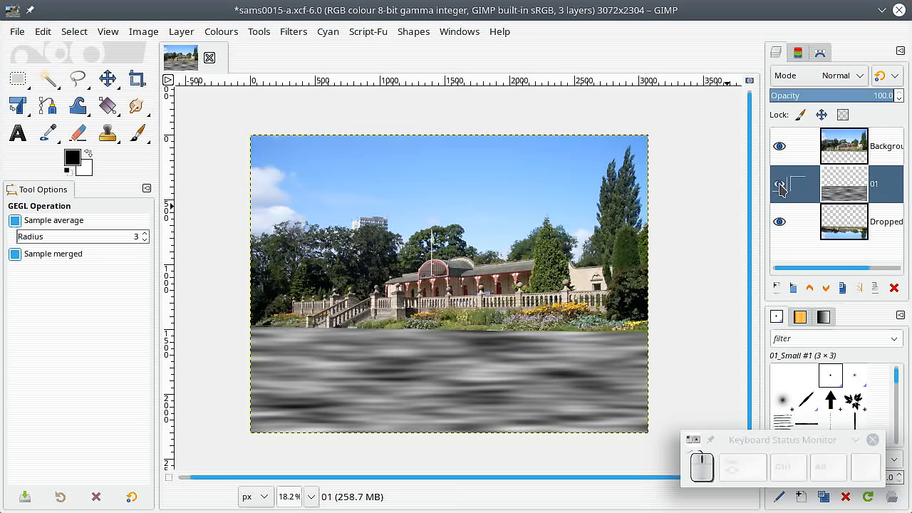
{"action": "left_click", "coordinate": [840, 76]}
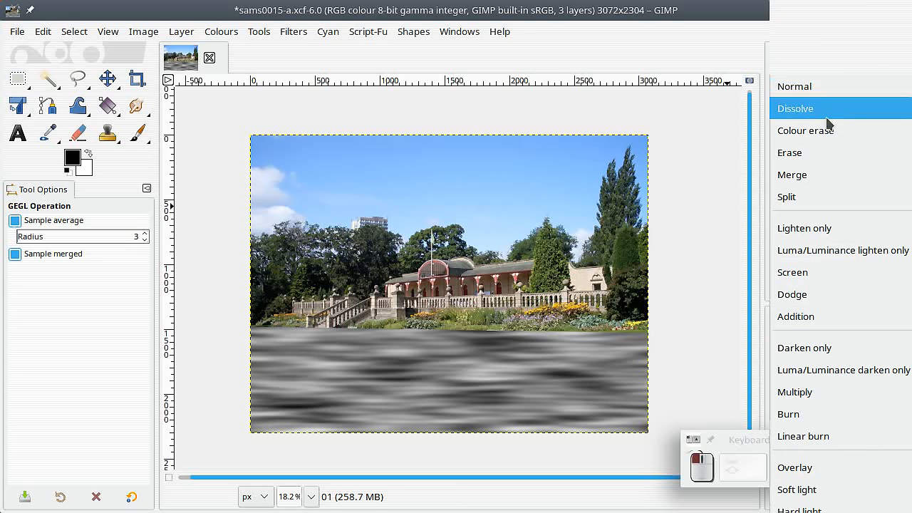
{"action": "left_click", "coordinate": [816, 391]}
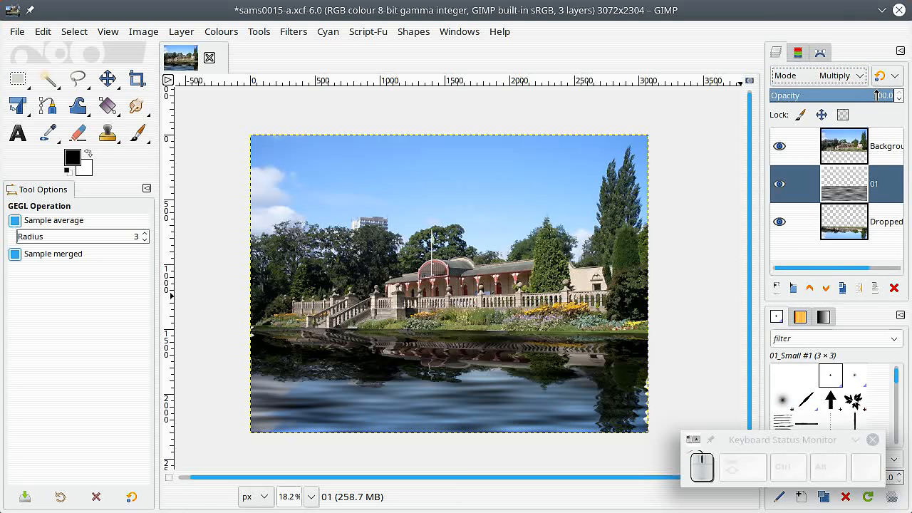
Step: Lower layer 01's opacity to about 69.1
{"action": "left_click_drag", "start_coordinate": [876, 96], "coordinate": [855, 99]}
{"action": "left_click", "coordinate": [852, 99]}
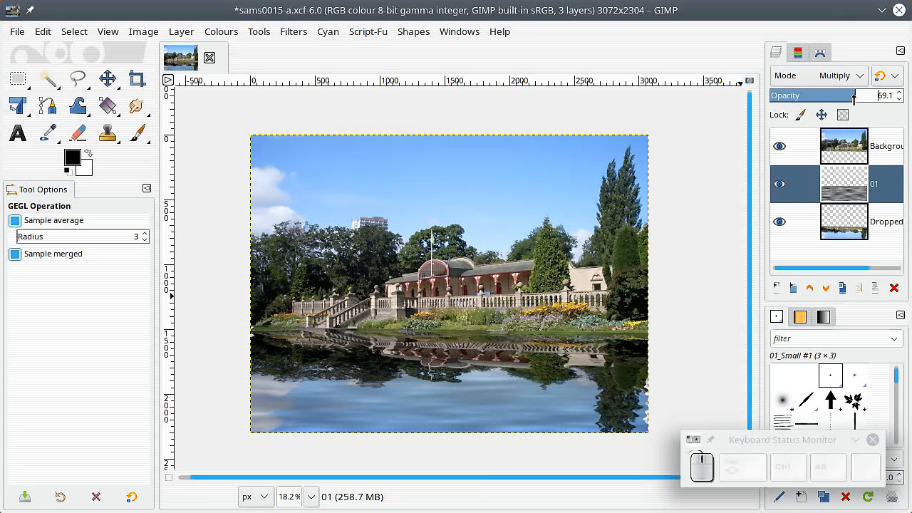
{"action": "left_click", "coordinate": [840, 190]}
Step: Apply the Bump Map filter to the flipped reflection layer with layer 01 as Aux Input and a depth of 13
{"action": "left_click", "coordinate": [843, 234]}
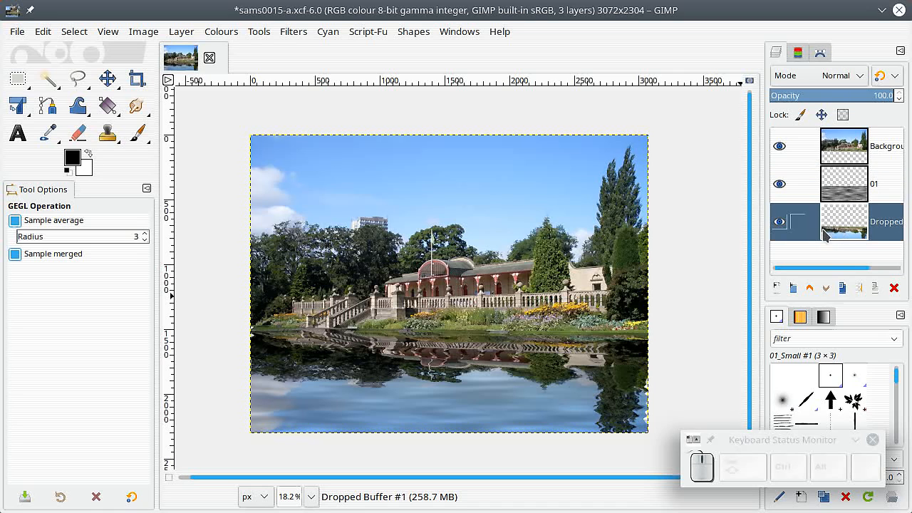
{"action": "left_click", "coordinate": [294, 31]}
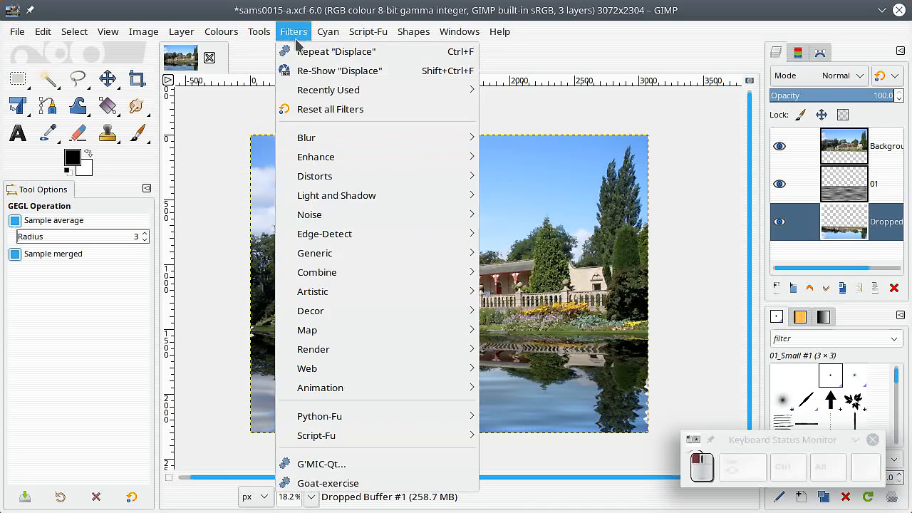
{"action": "mouse_move", "coordinate": [400, 332]}
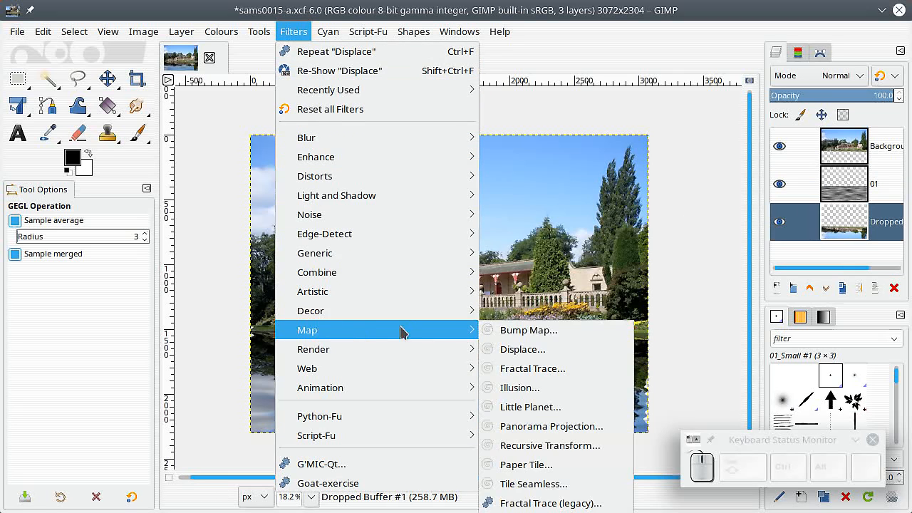
{"action": "left_click", "coordinate": [520, 330]}
{"action": "left_click", "coordinate": [130, 146]}
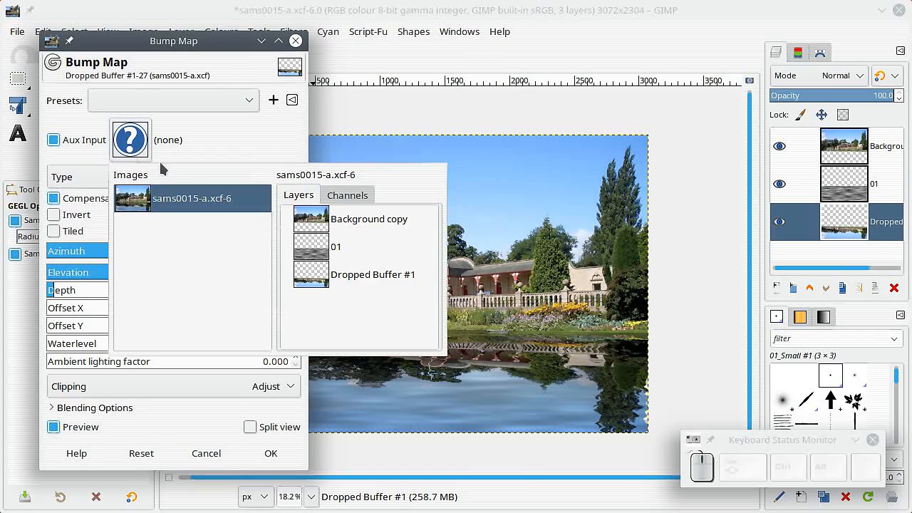
{"action": "left_click", "coordinate": [325, 249]}
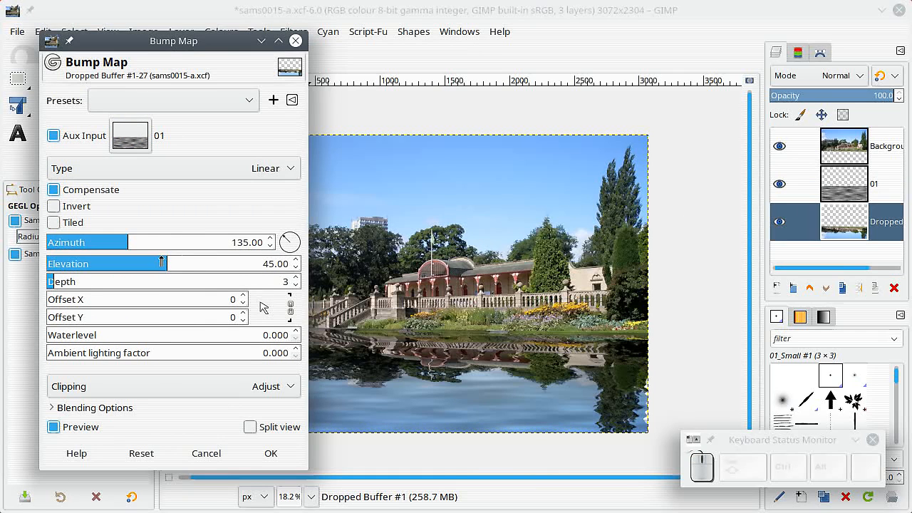
{"action": "left_click_drag", "start_coordinate": [61, 285], "coordinate": [85, 288]}
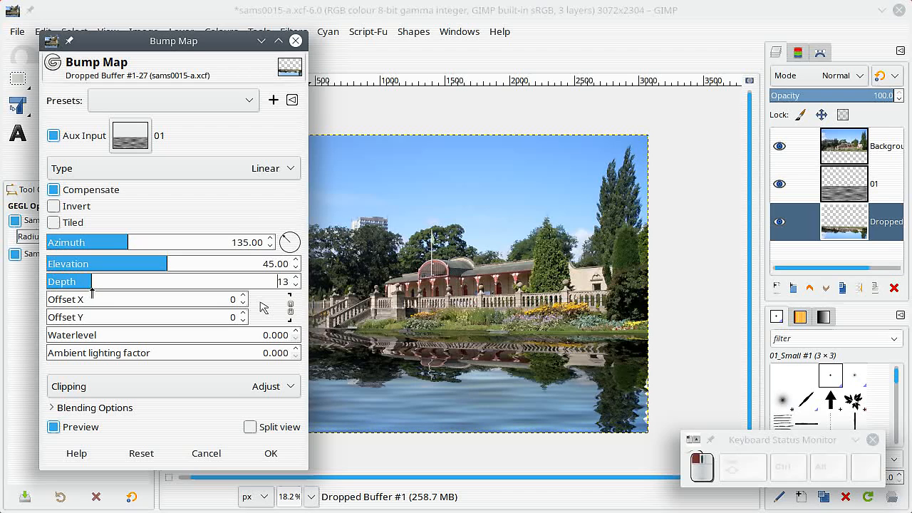
{"action": "left_click", "coordinate": [271, 453]}
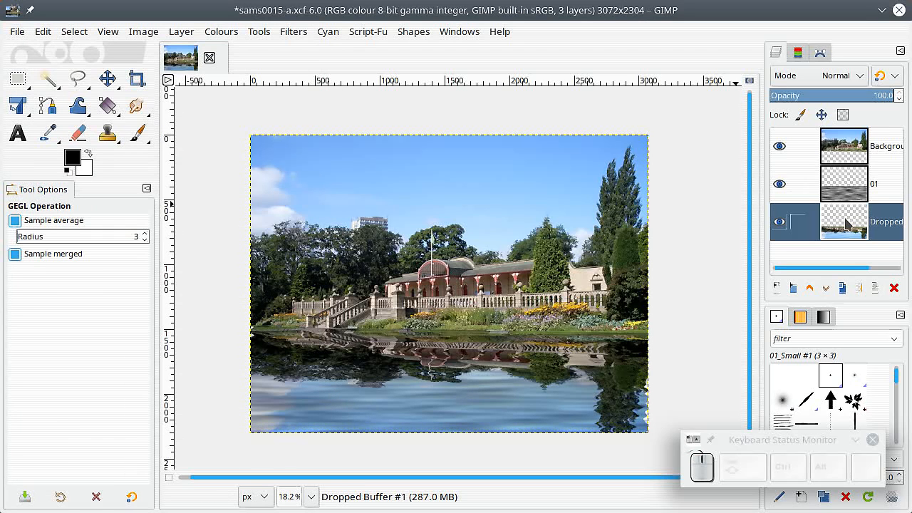
Step: Apply a Gaussian Blur to the flipped reflection layer with Size X and Size Y at about 8.34
{"action": "left_click", "coordinate": [297, 34]}
{"action": "mouse_move", "coordinate": [329, 139]}
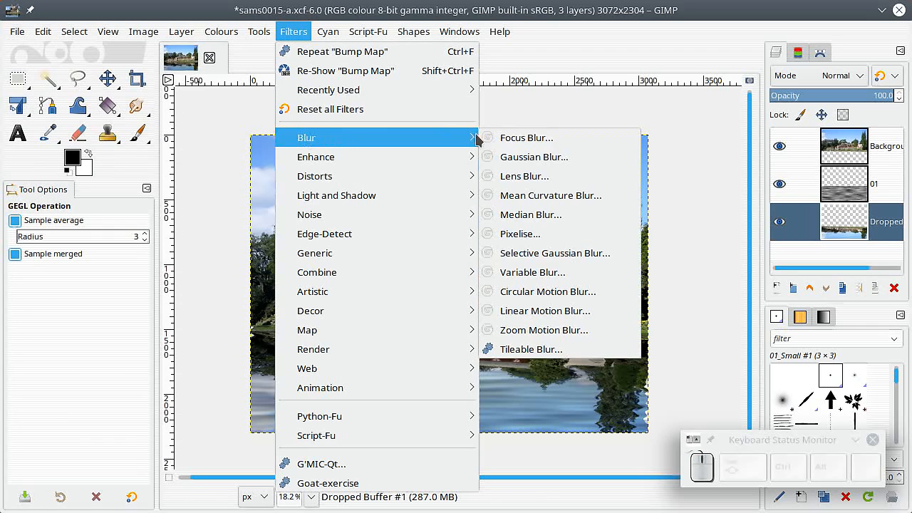
{"action": "left_click", "coordinate": [530, 157]}
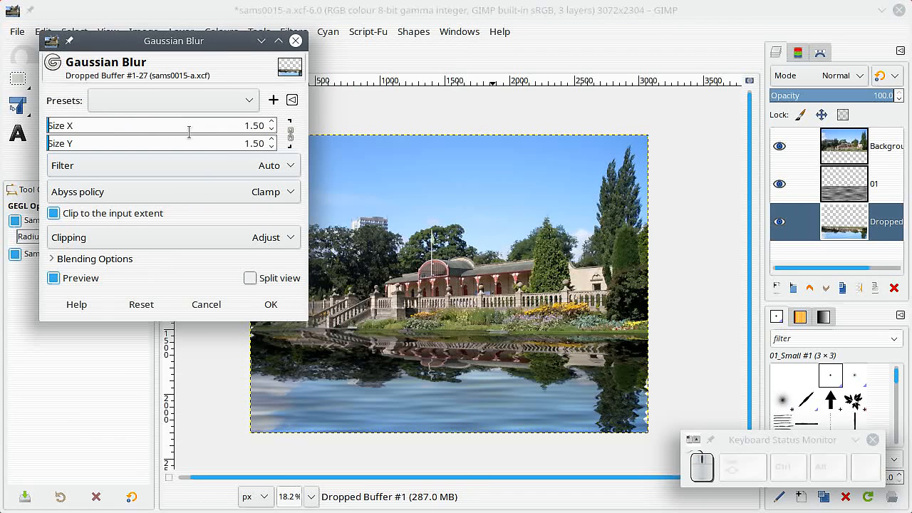
{"action": "mouse_move", "coordinate": [69, 126]}
{"action": "left_mouse_down"}
{"action": "mouse_move", "coordinate": [53, 128]}
{"action": "mouse_move", "coordinate": [79, 130]}
{"action": "mouse_move", "coordinate": [56, 128]}
{"action": "mouse_move", "coordinate": [63, 126]}
{"action": "left_mouse_up"}
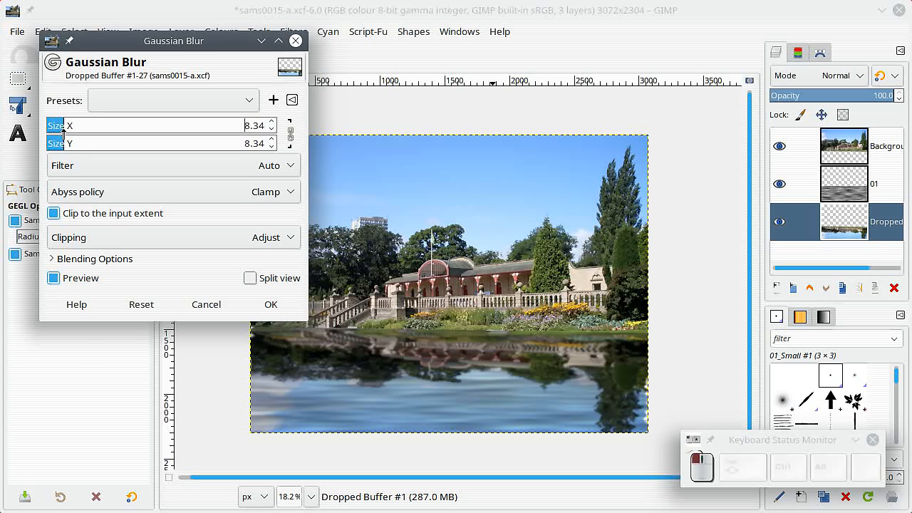
{"action": "left_click", "coordinate": [270, 304]}
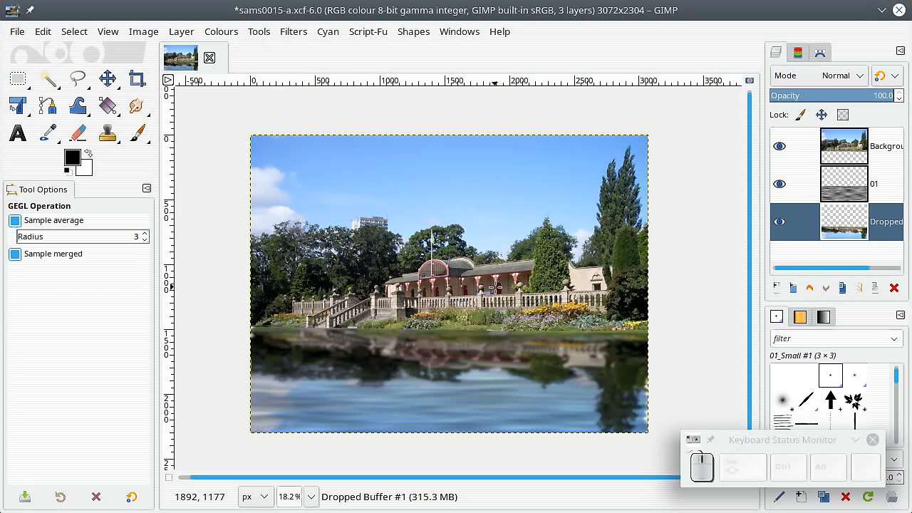
{"action": "key", "text": "plus"}
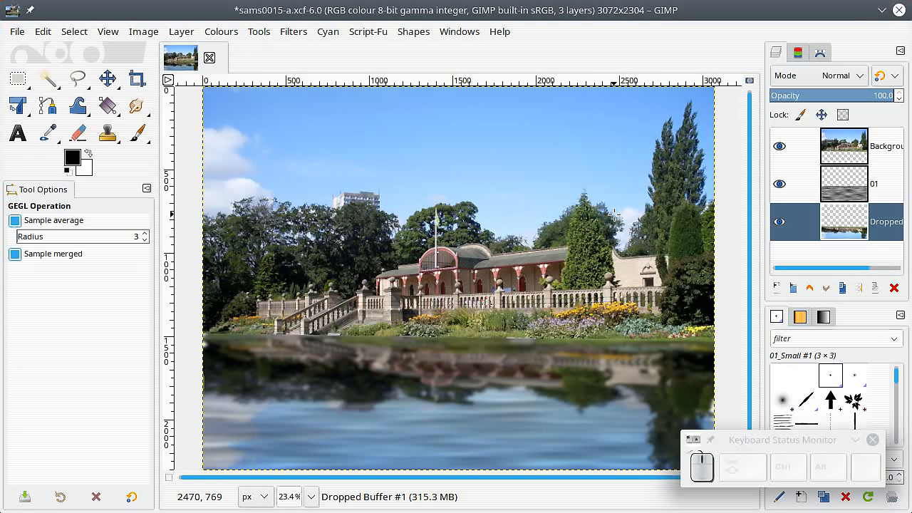